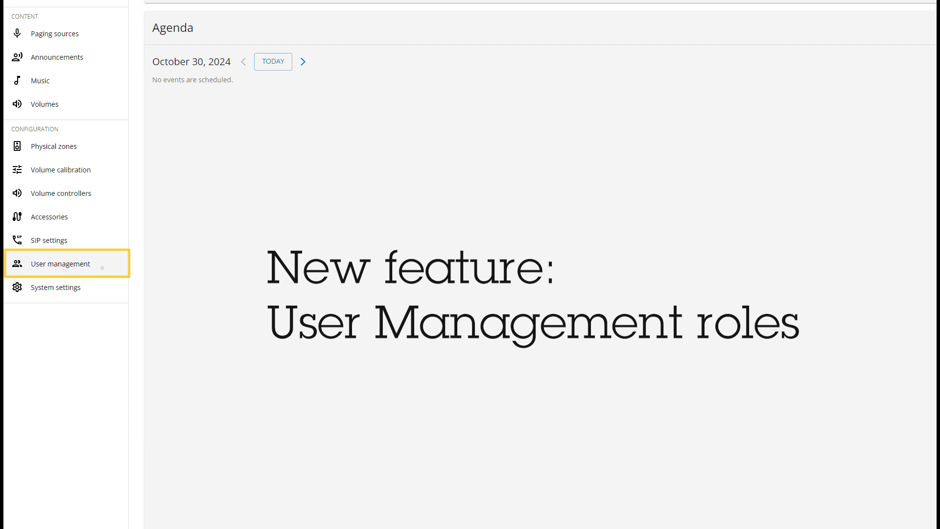
Switch the Corridors agenda music source to Go Country, then view the Playback operators role.
click(103, 267)
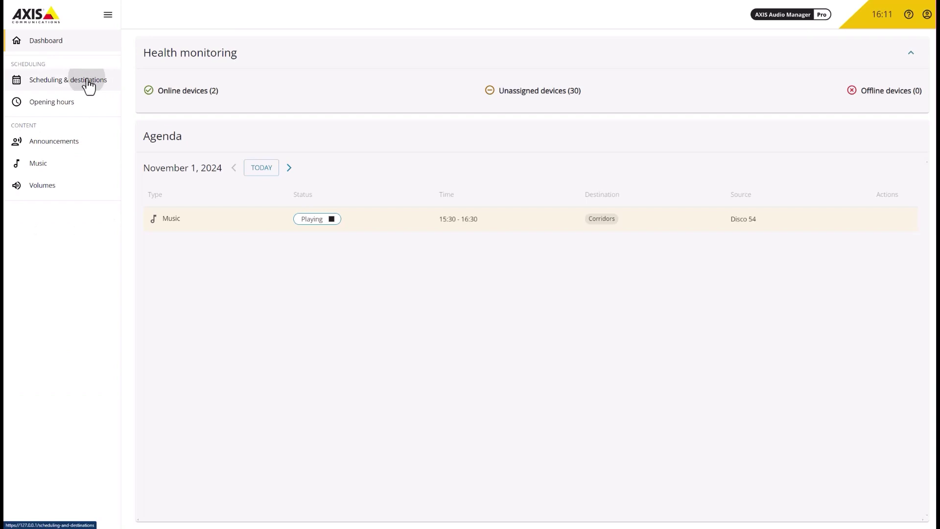
click(87, 81)
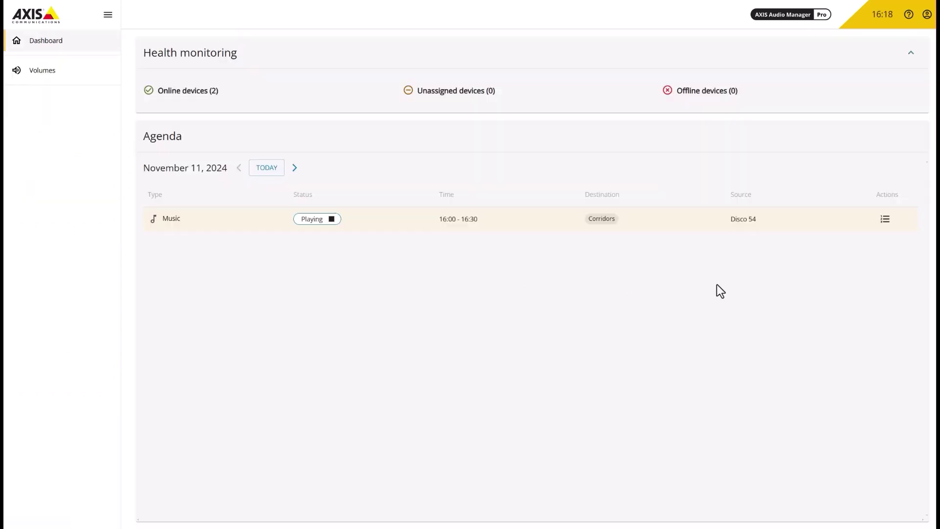
click(886, 221)
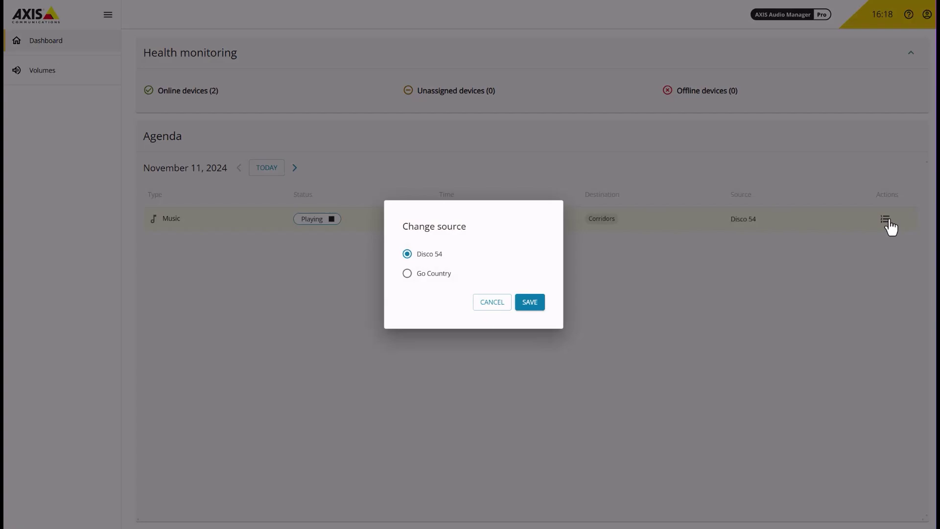
click(437, 275)
click(528, 302)
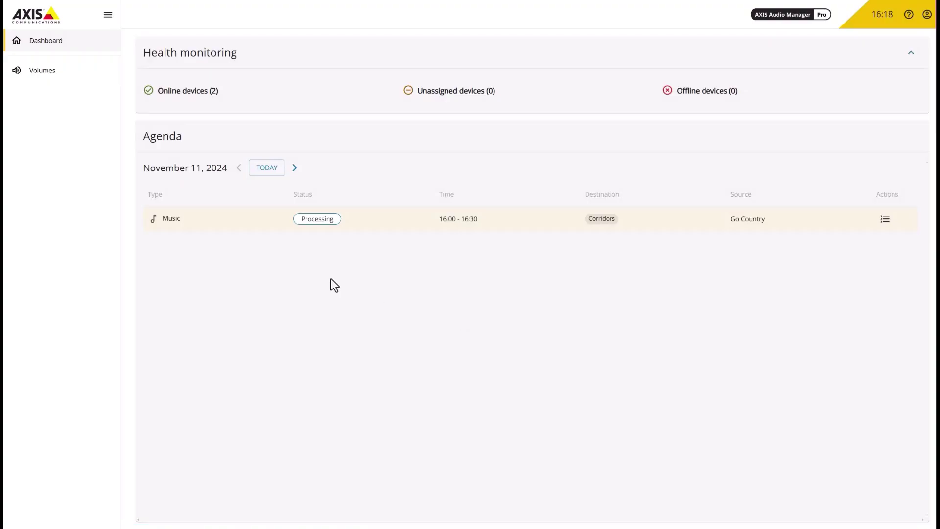
click(67, 73)
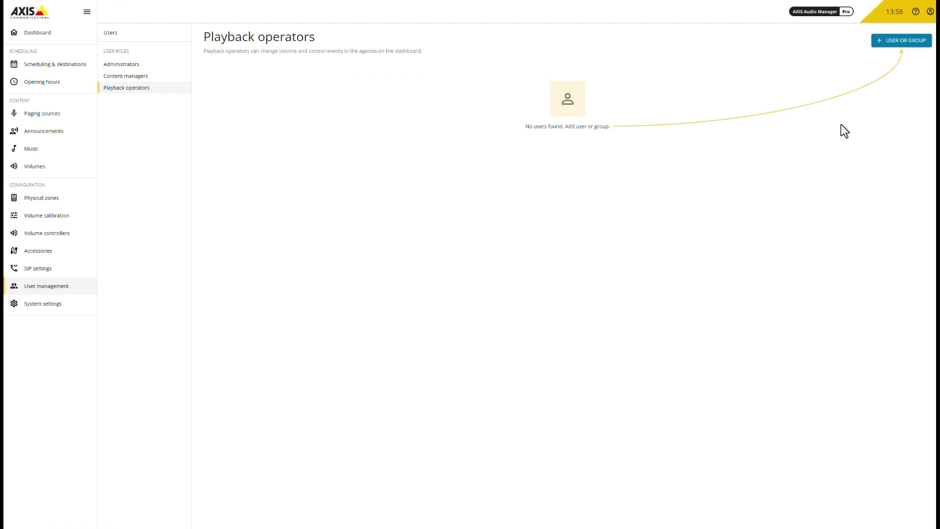
Add the directory user 'amelie' to the Playback operators role.
click(891, 44)
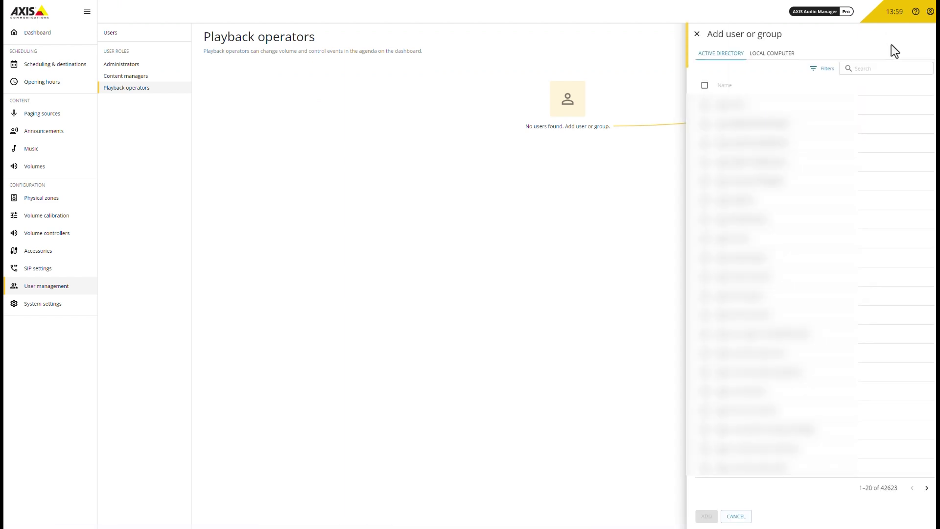
click(877, 69)
text(amelie)
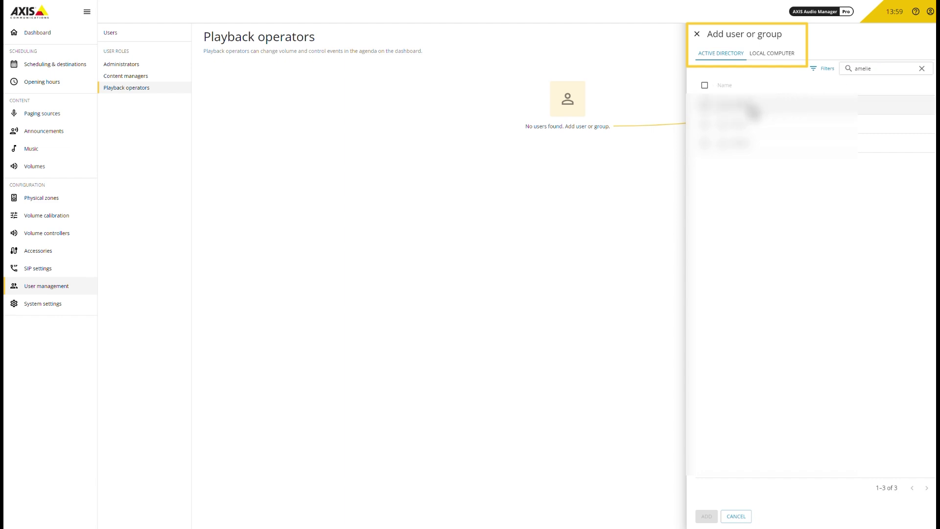
click(704, 104)
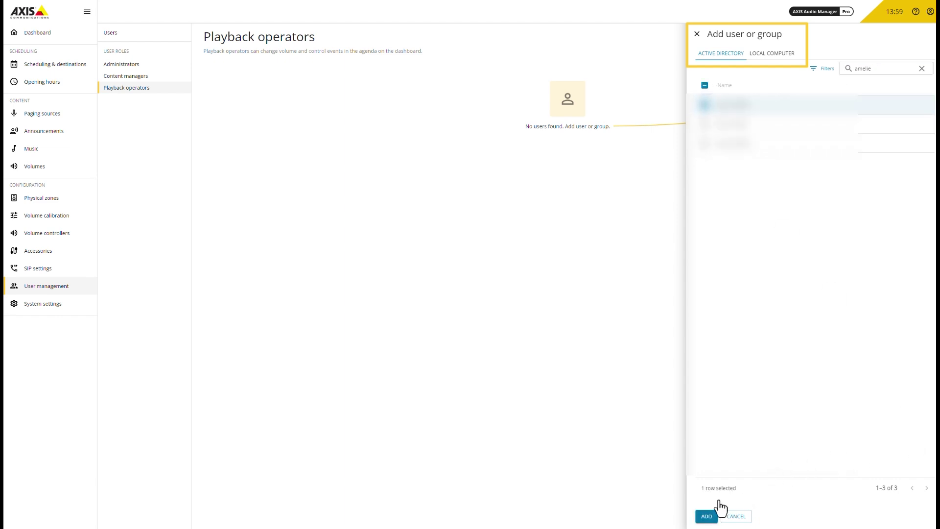
click(707, 516)
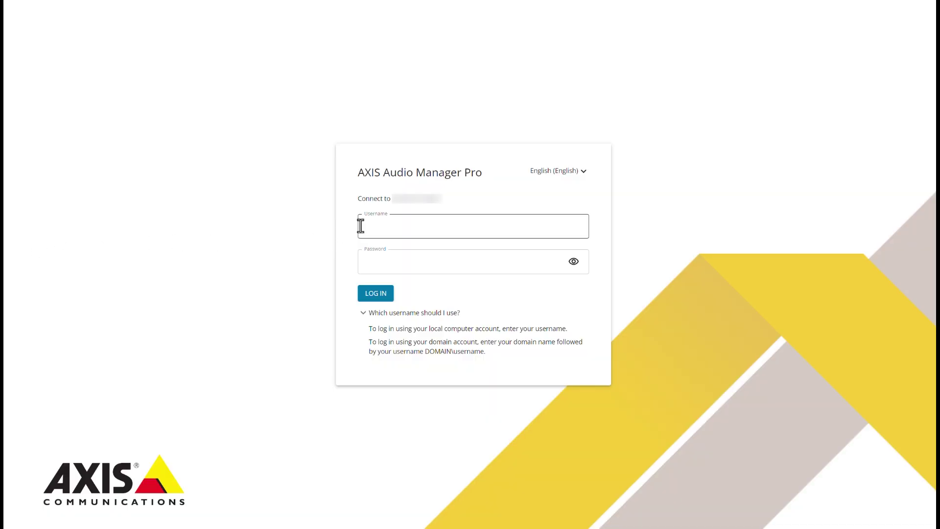
Log in as the new operator with username 'Amelie' and password.
click(361, 226)
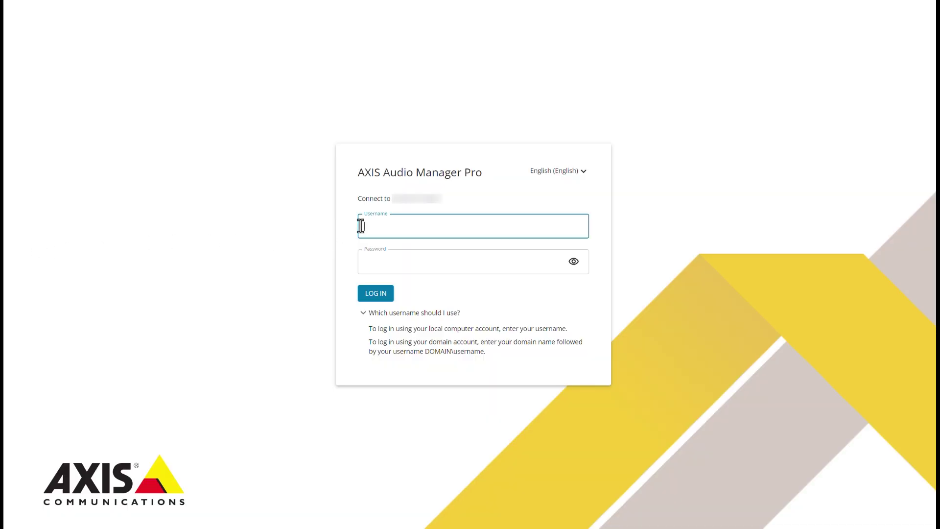
text(Amelie)
key(Tab)
text(••)
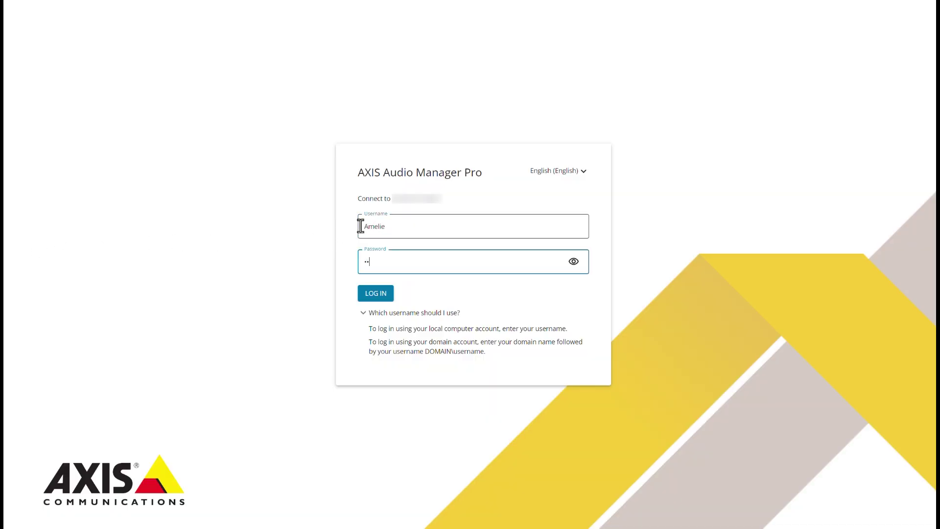
text(••••••••)
text(••••)
click(376, 293)
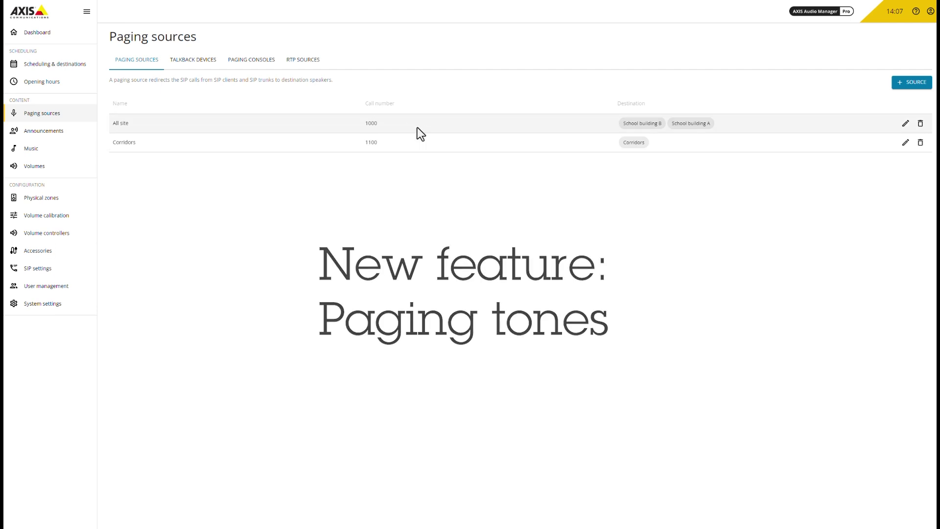
Set the All site paging source's Tones option to Custom and save it.
click(417, 127)
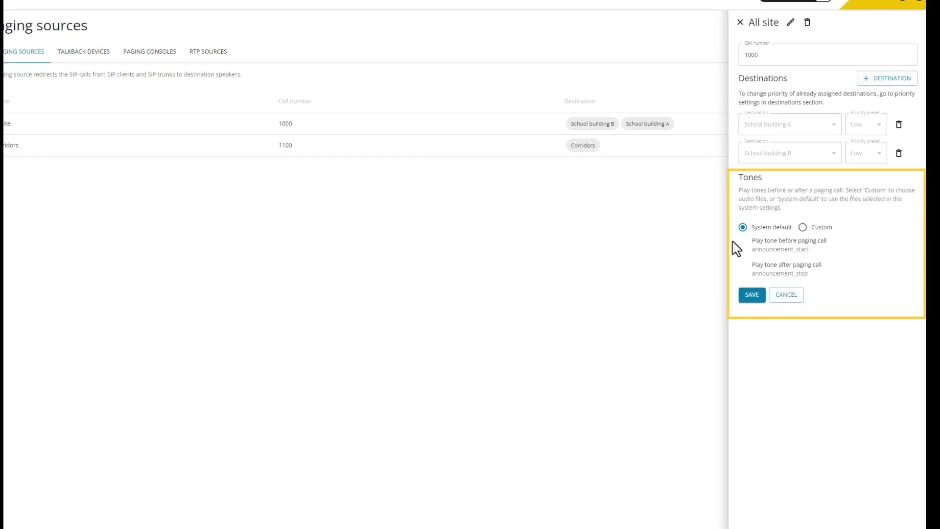
click(805, 229)
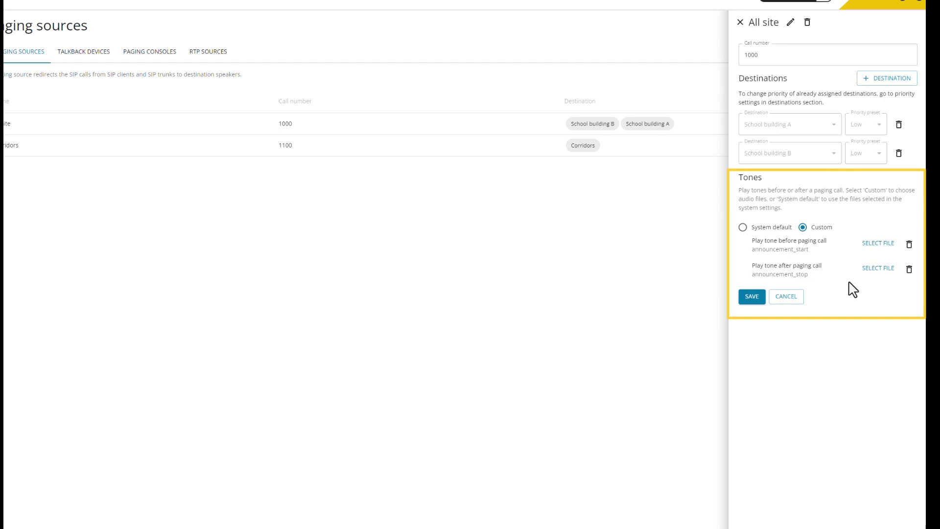
click(756, 298)
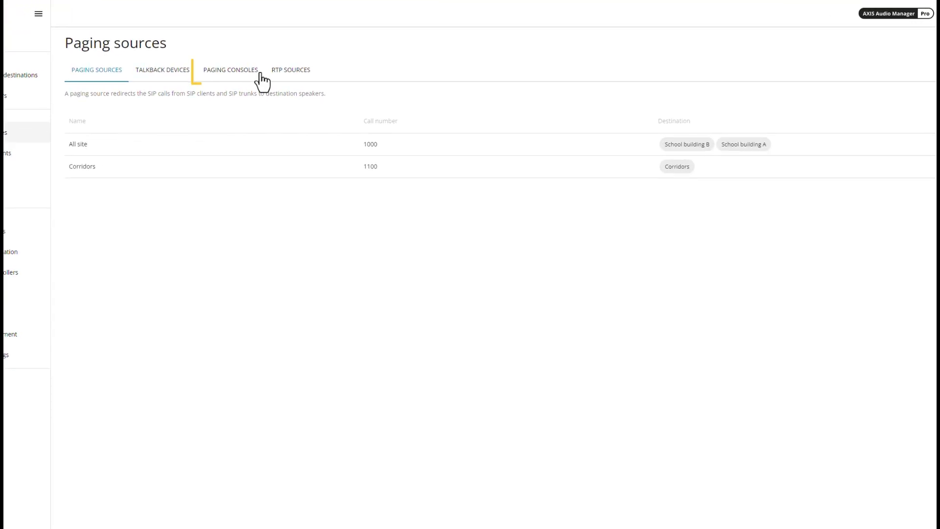
Open the Paging consoles list and launch the AXIS C6110 console's configuration.
click(260, 73)
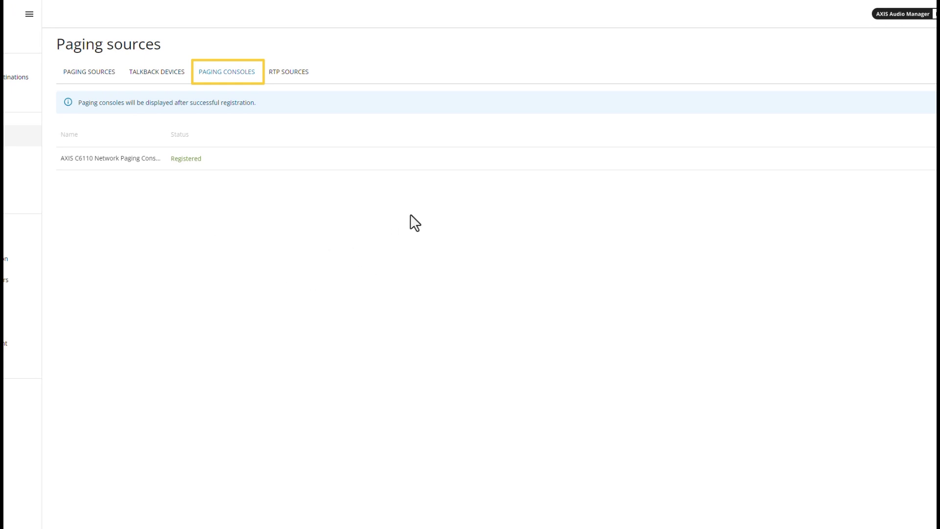
click(524, 162)
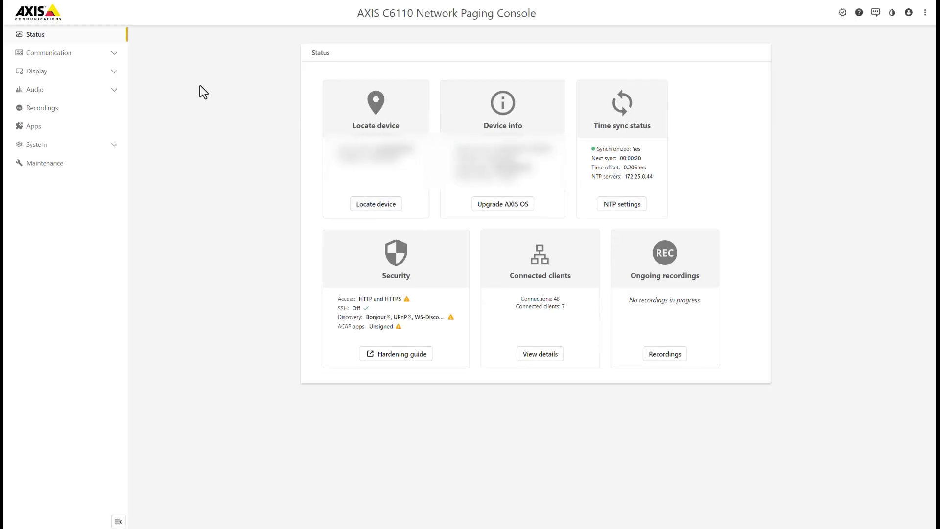
Add Corridors as a recipient device under Communication > Recipients.
click(104, 57)
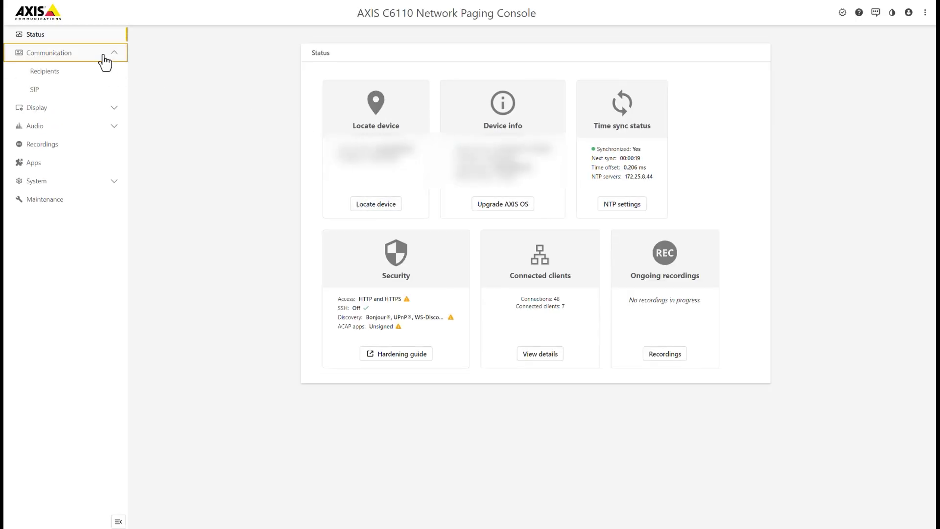
click(99, 73)
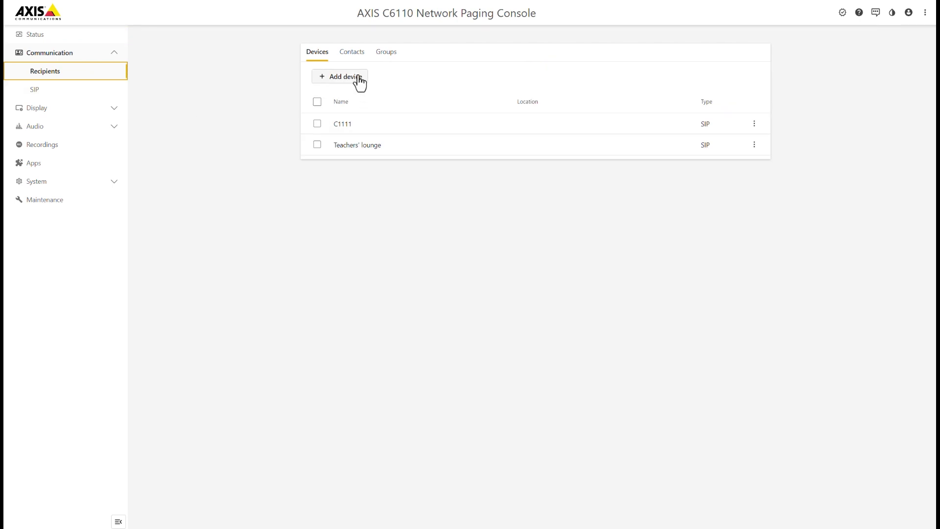
click(359, 79)
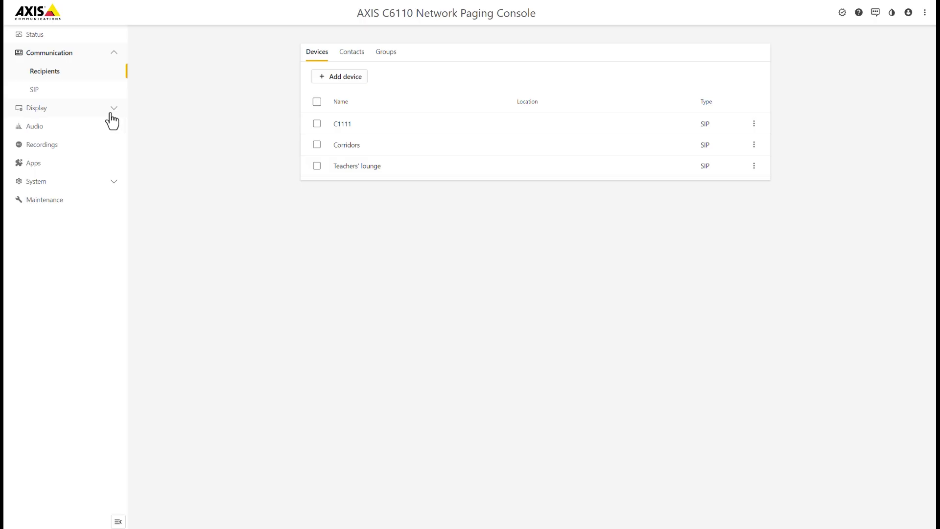
Start creating a new action for Button 4 in the display configuration.
click(111, 114)
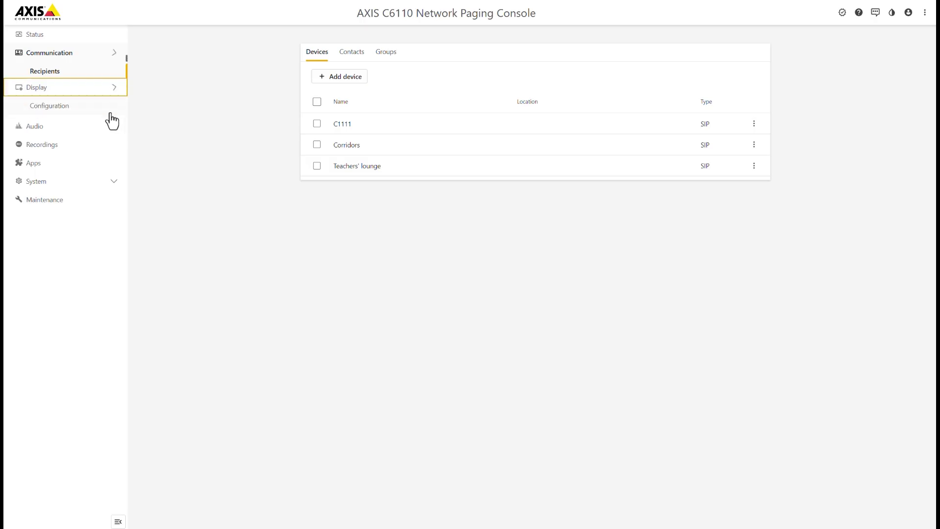
click(83, 93)
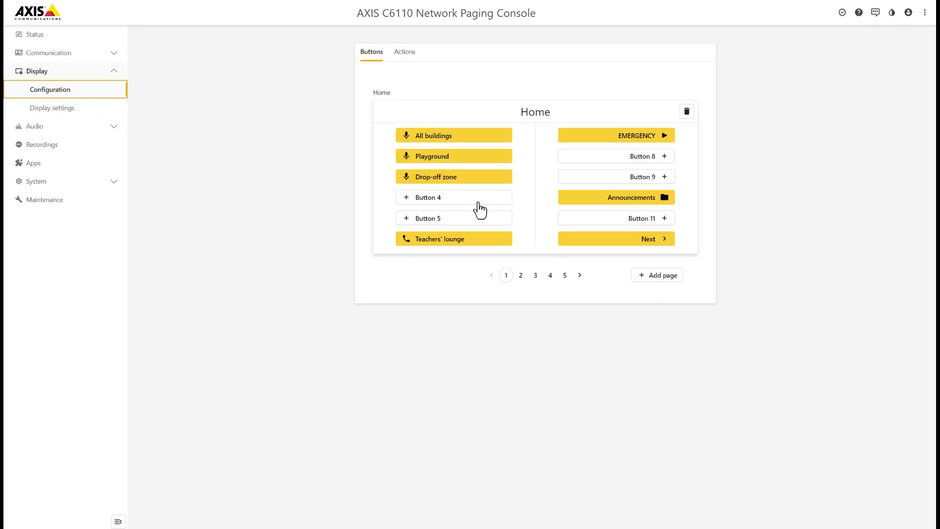
click(478, 200)
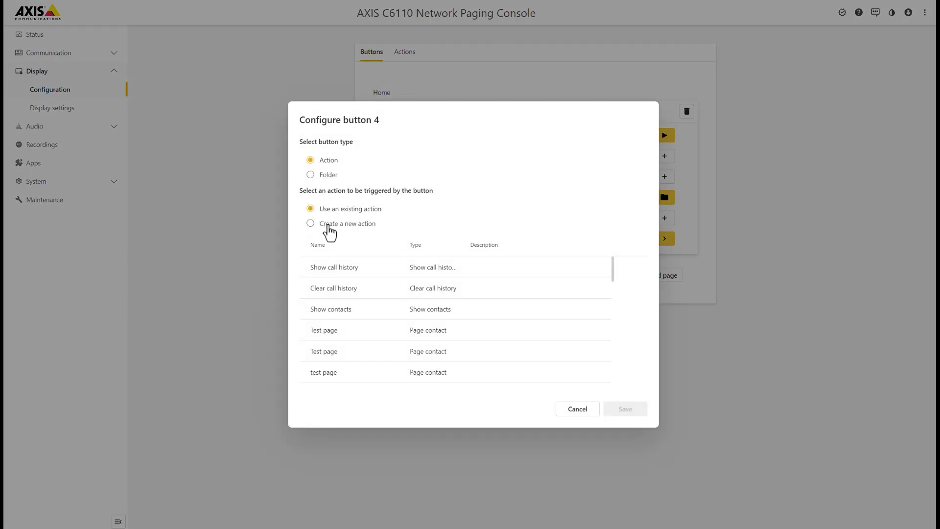
click(329, 227)
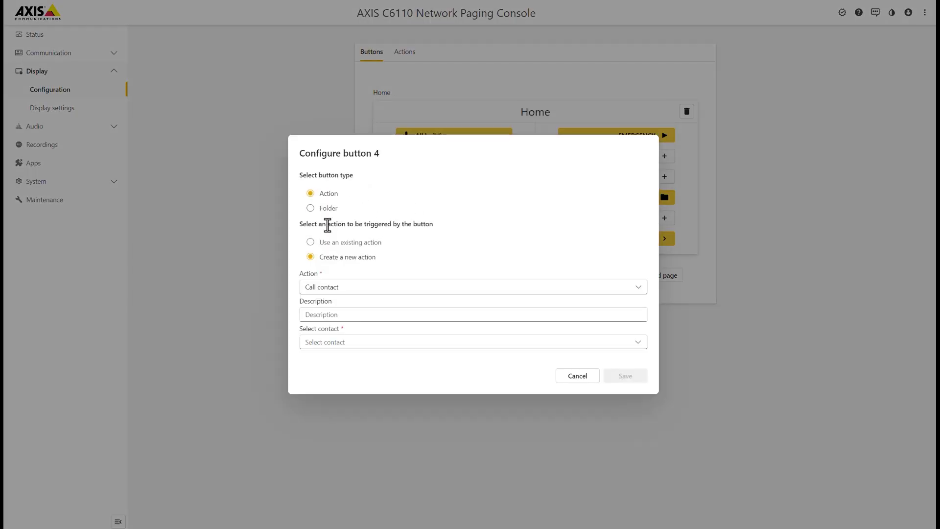